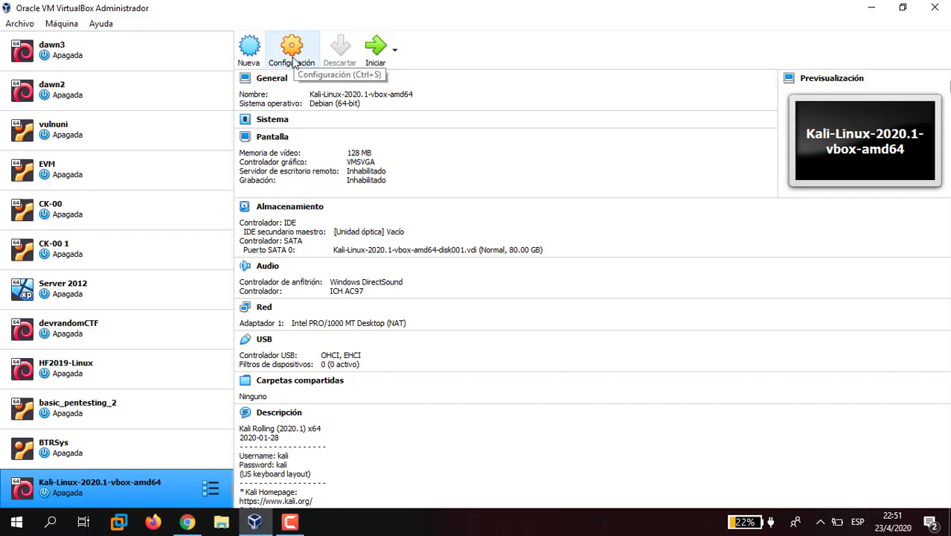
Attach network adapter 1 of the Kali-Linux-2020.1-vbox-amd64 machine to Adaptador puente in its settings.
left_click(293, 60)
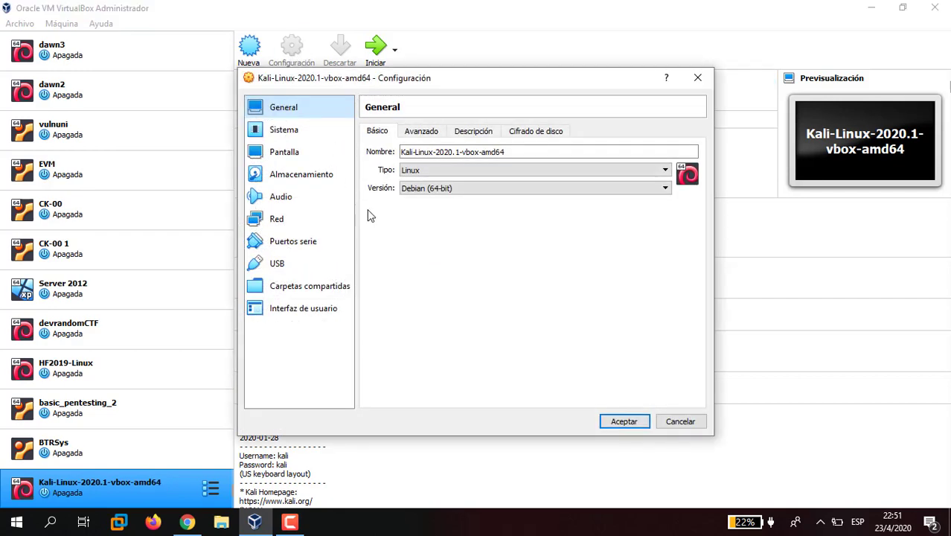
left_click(310, 219)
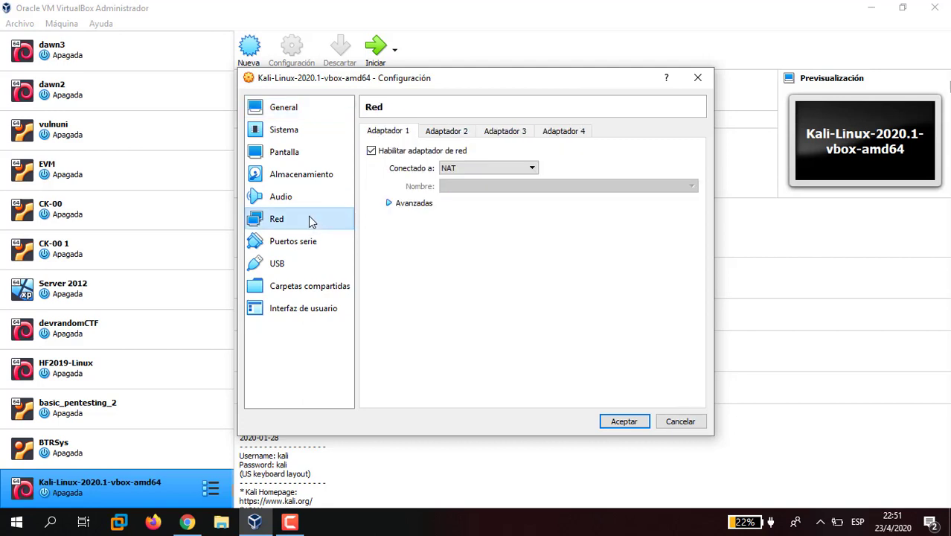
left_click(531, 171)
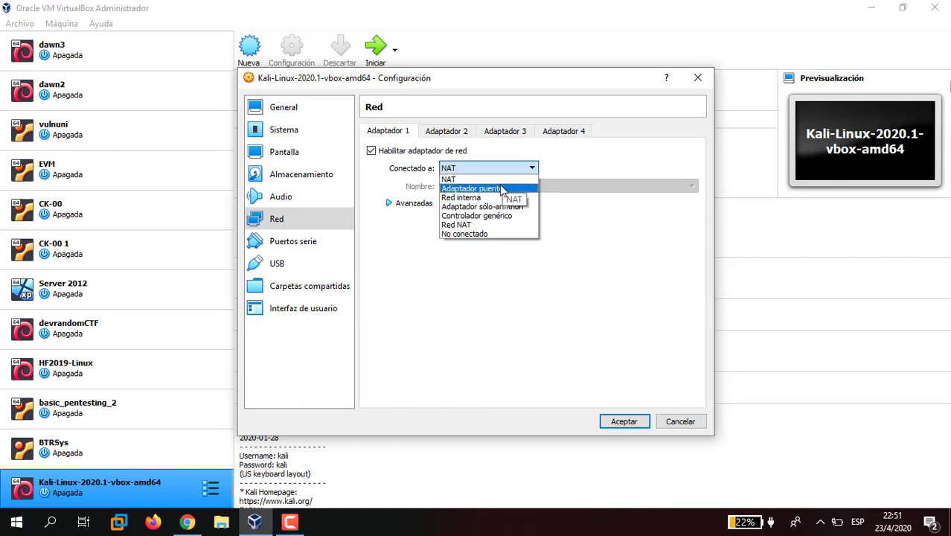
left_click(509, 272)
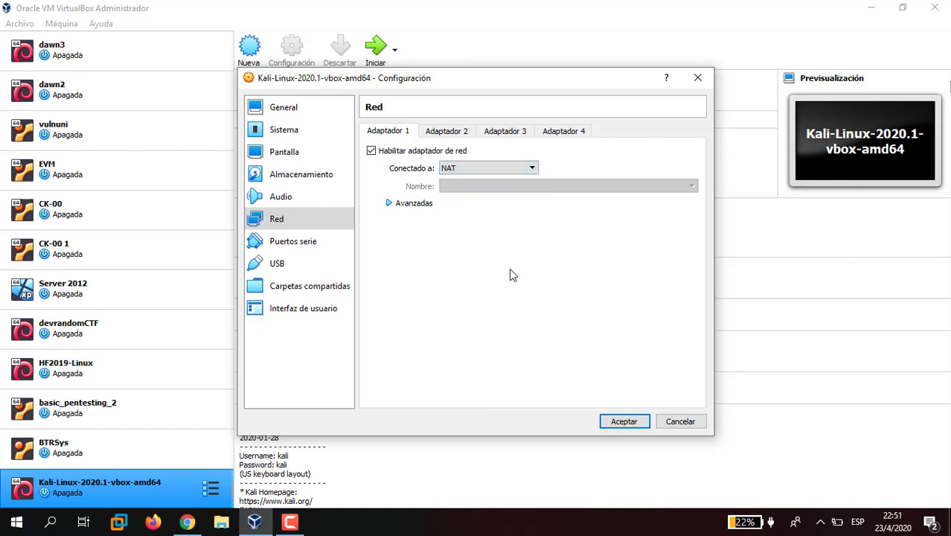
left_click(519, 168)
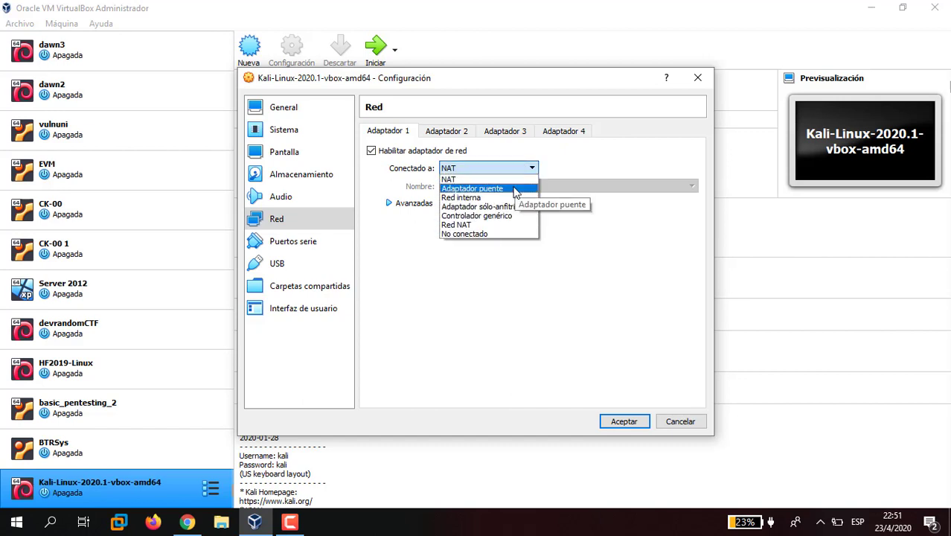
left_click(516, 189)
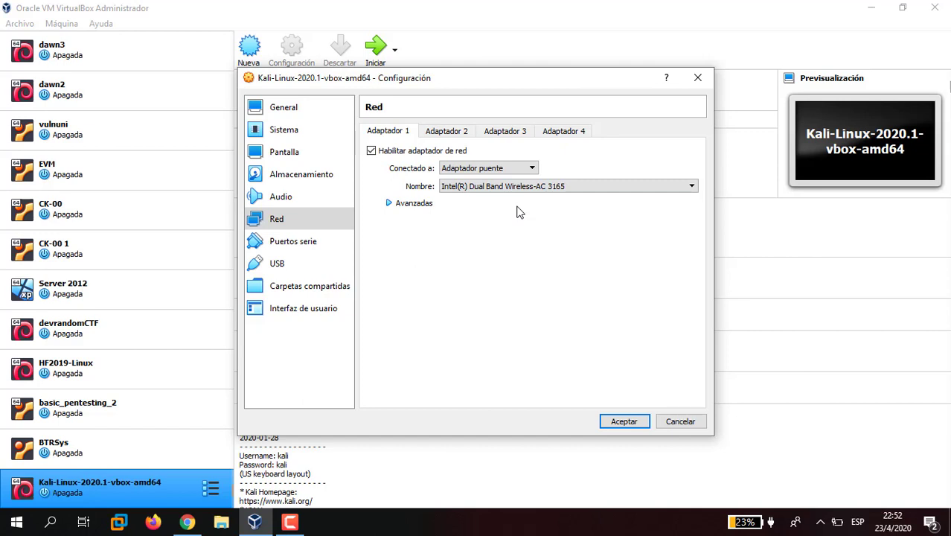
Switch network adapter 1 to NAT and back to Adaptador puente.
left_click(509, 169)
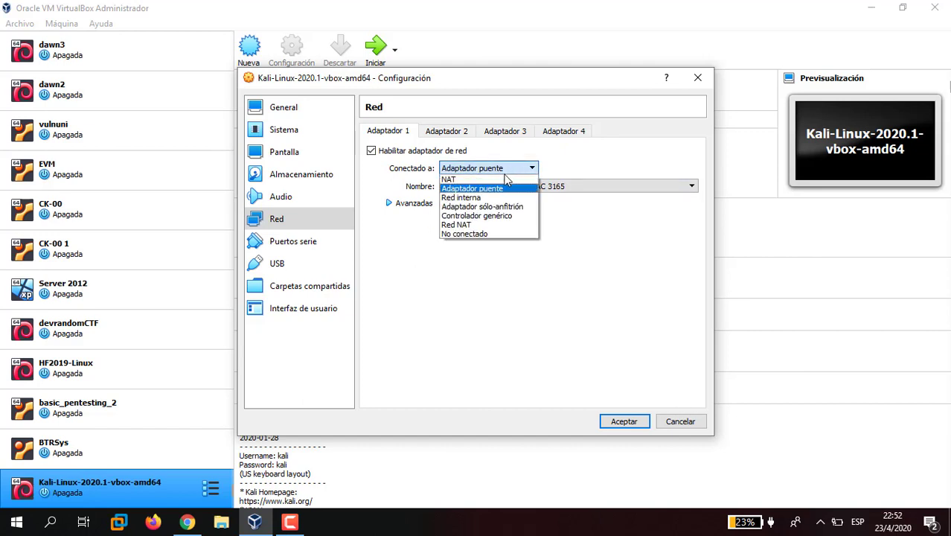
left_click(503, 181)
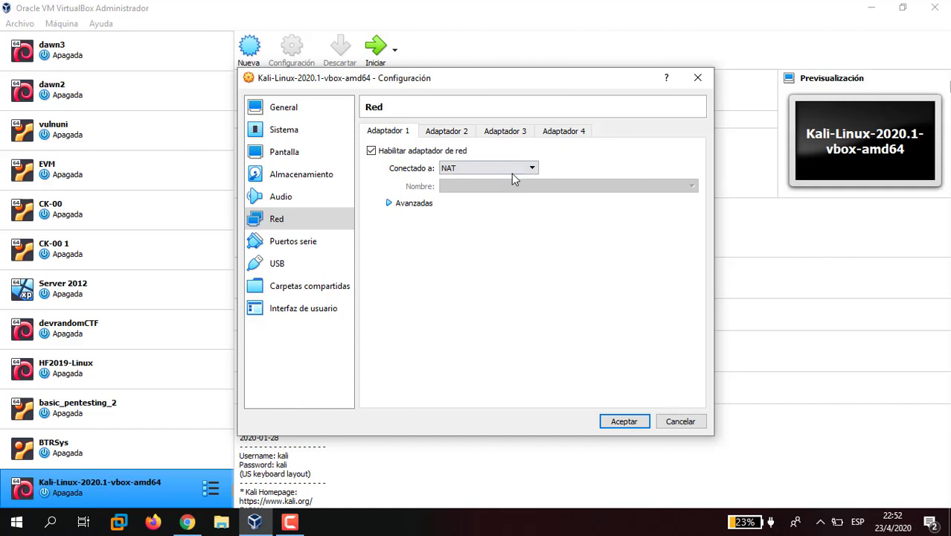
left_click(512, 172)
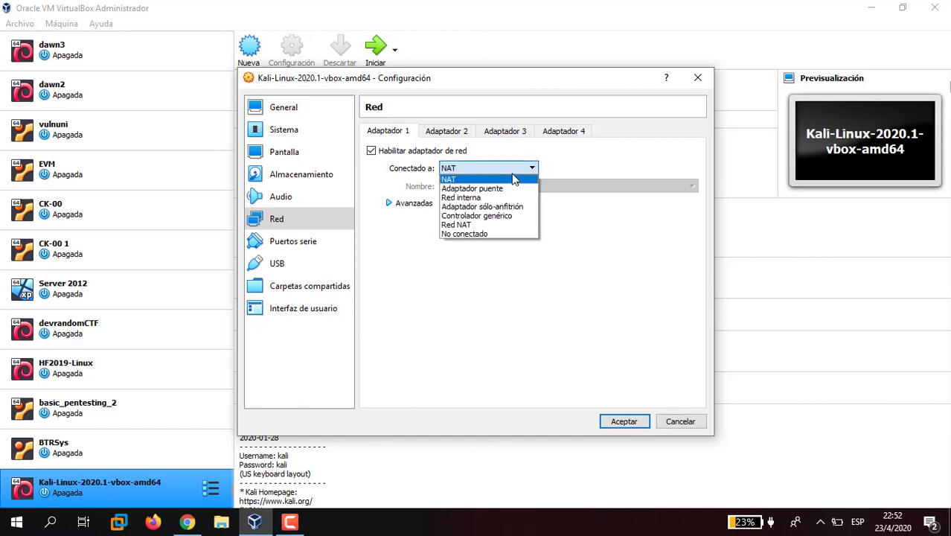
left_click(502, 190)
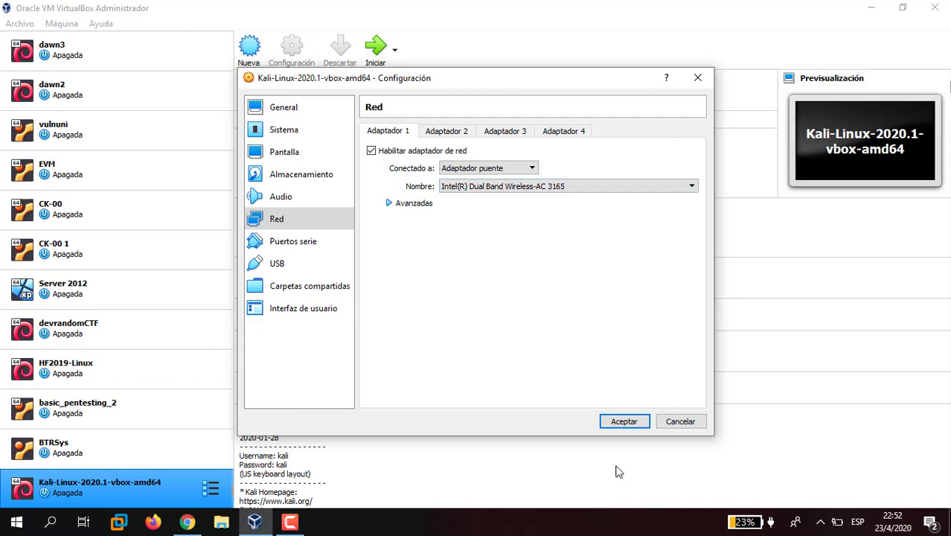
Save the network settings and start the Kali machine in a maximized window, dismissing the keyboard capture notice.
left_click(625, 422)
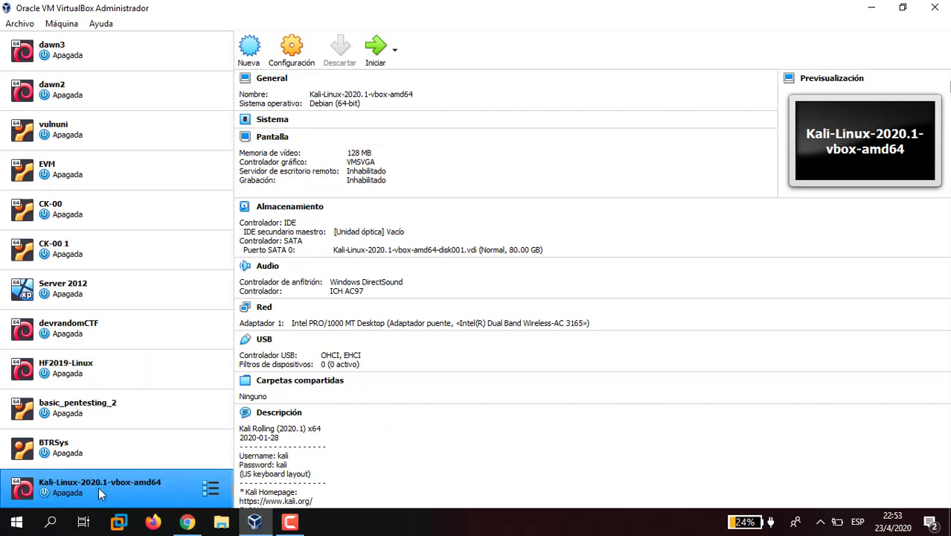
left_click(366, 39)
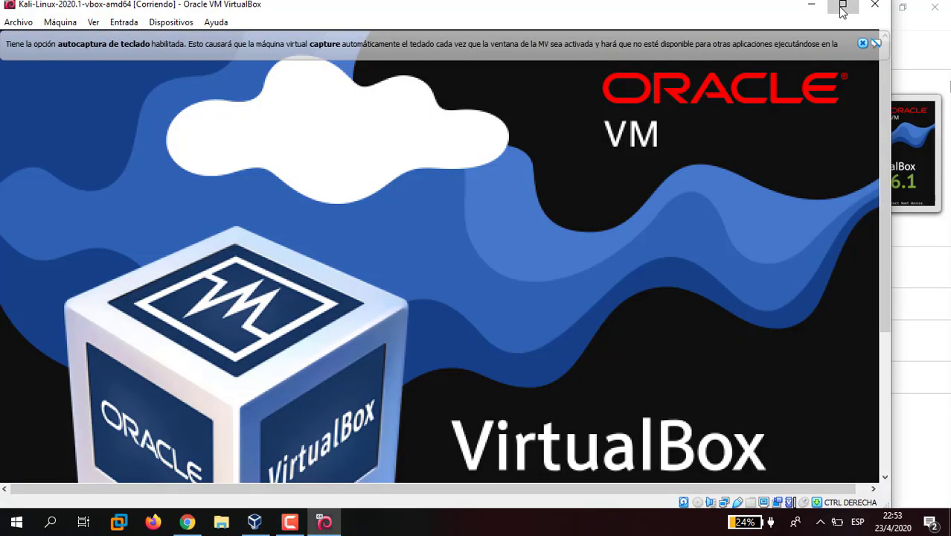
left_click(843, 7)
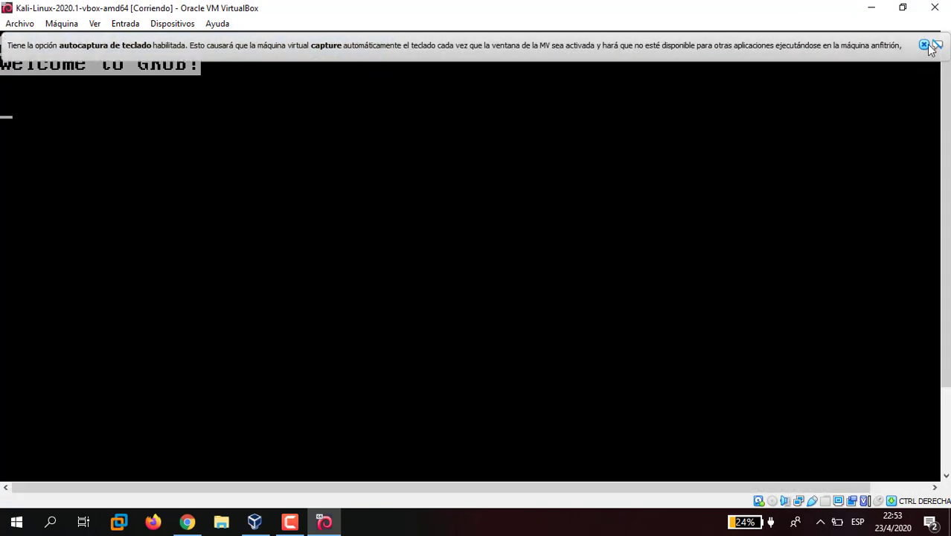
left_click(925, 46)
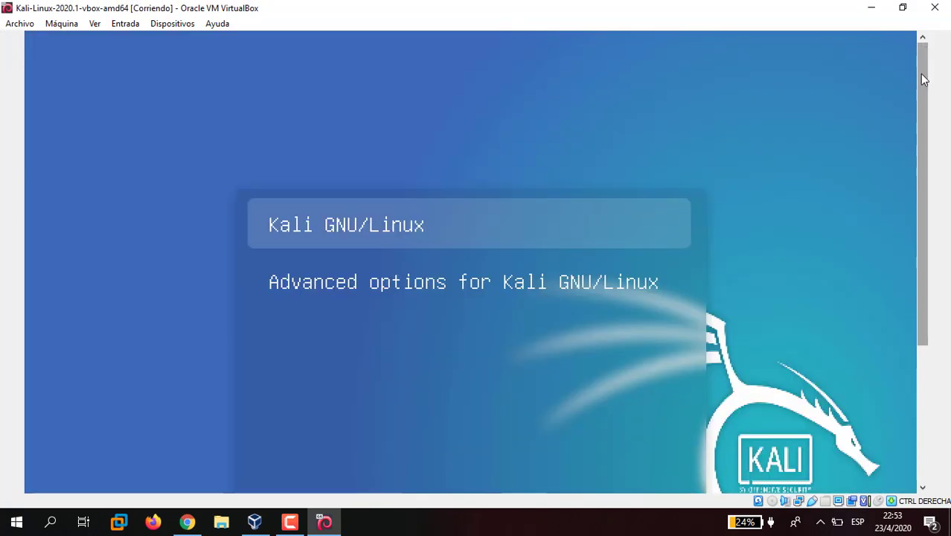
Scale Pantalla virtual 1 of the running Kali machine to 100%.
left_click_drag(922, 74, 934, 282)
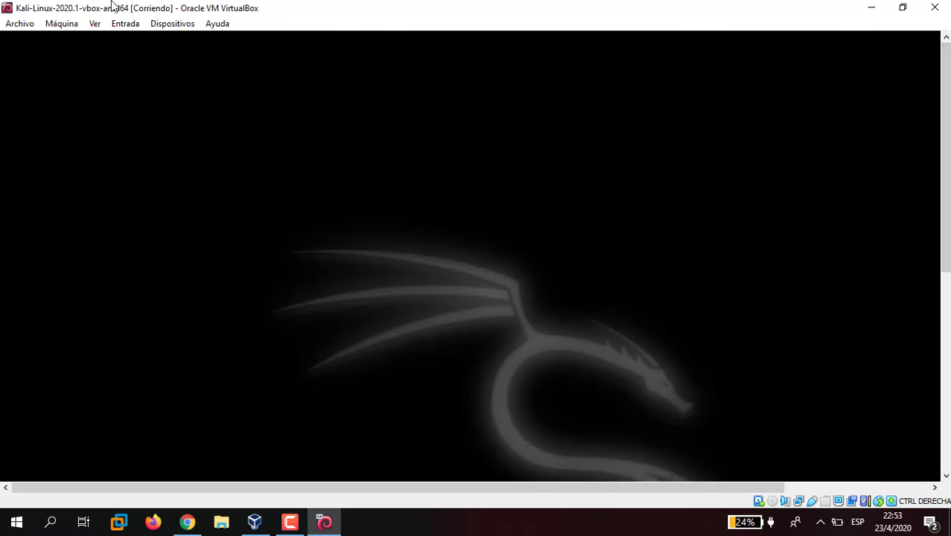
left_click(95, 24)
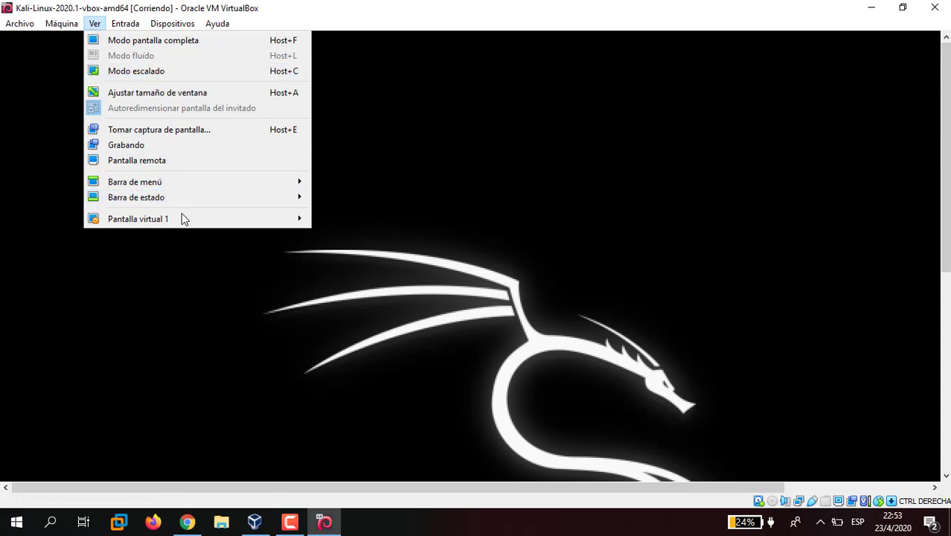
mouse_move(181, 215)
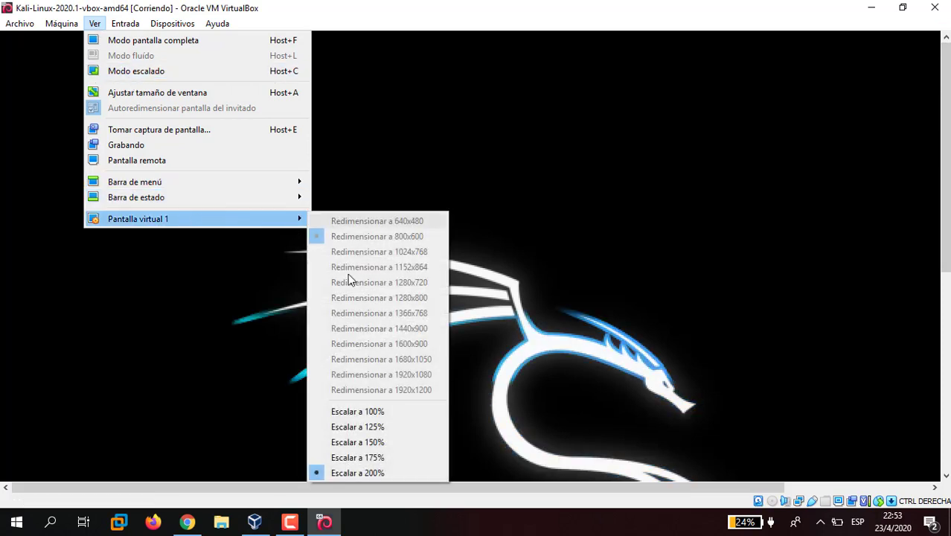
left_click(384, 413)
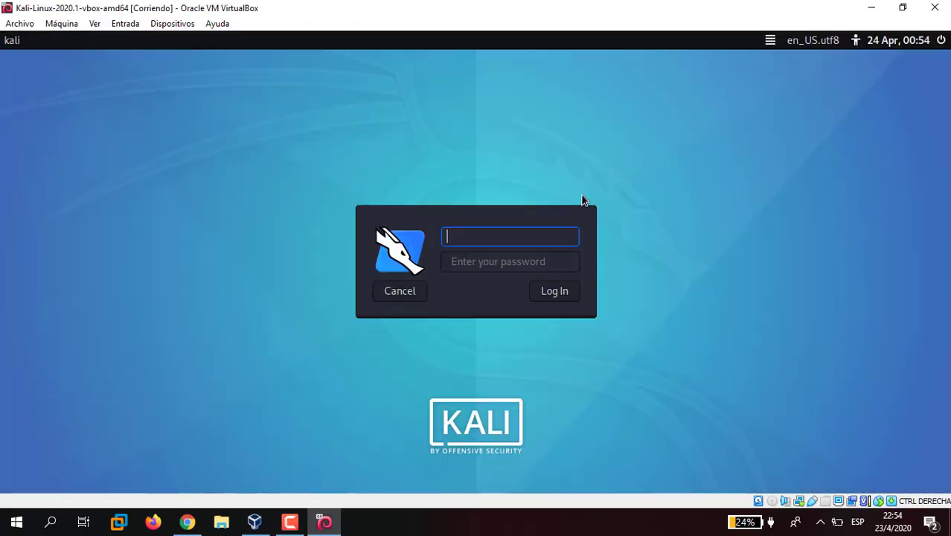
Switch the virtual machine to full-screen mode and back to windowed mode at the login screen.
key("ctrl+f")
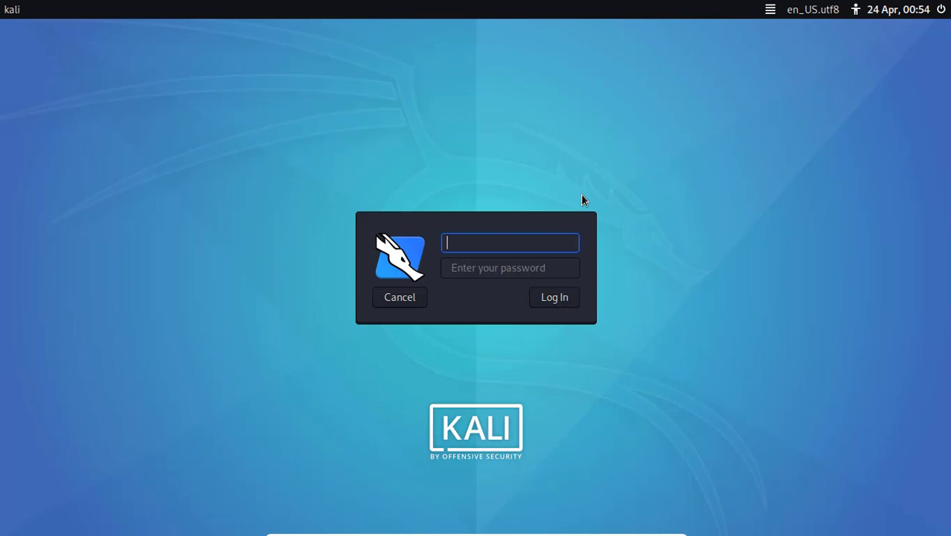
key("ctrl+f")
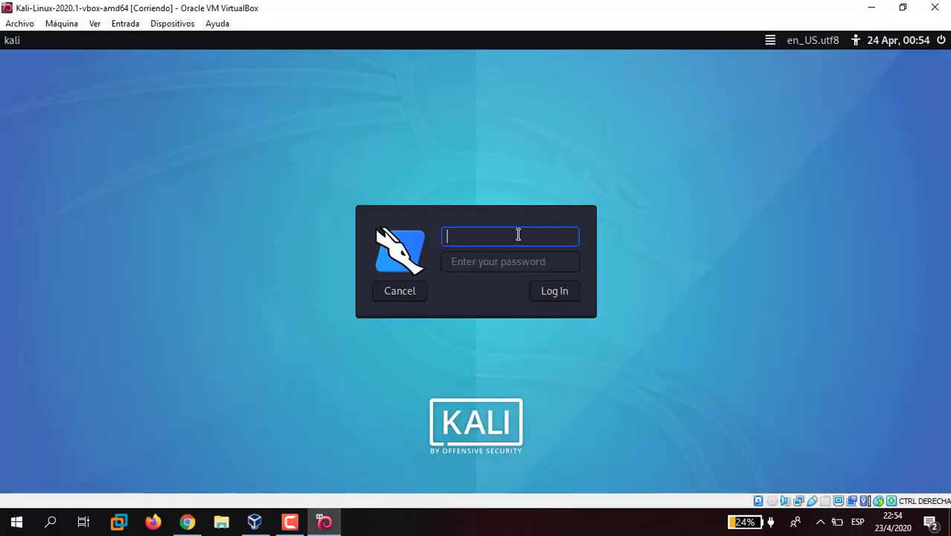
left_click(514, 260)
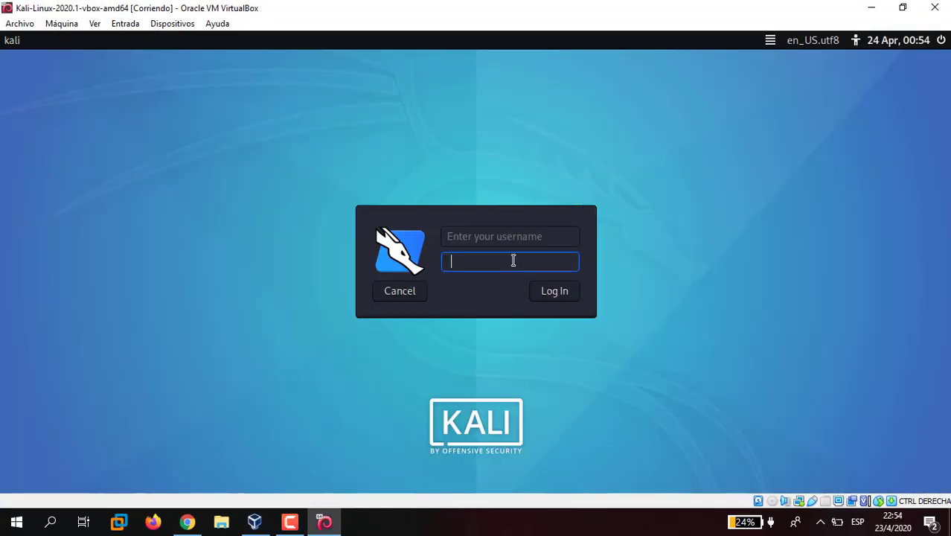
left_click(509, 241)
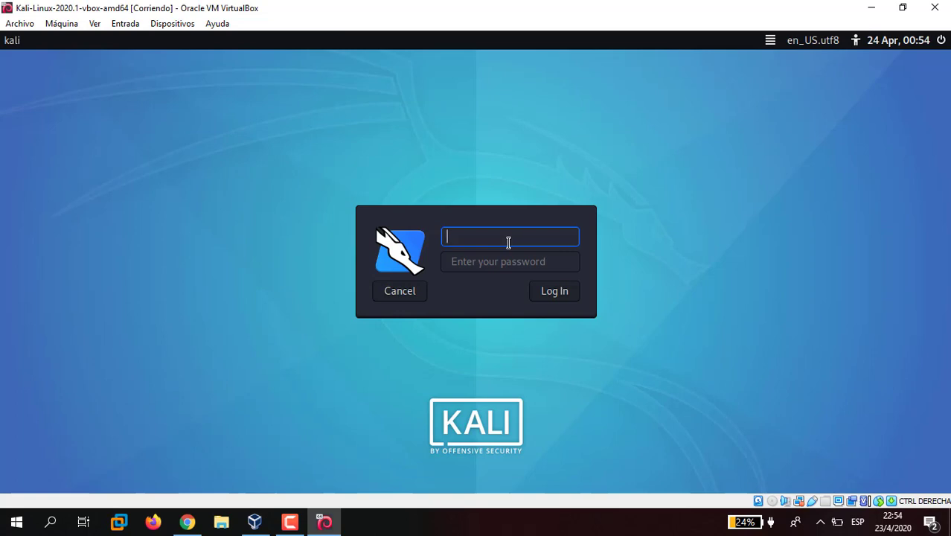
Check the login credentials in the machine's description in the VirtualBox manager, and return to the virtual machine window.
left_click(256, 523)
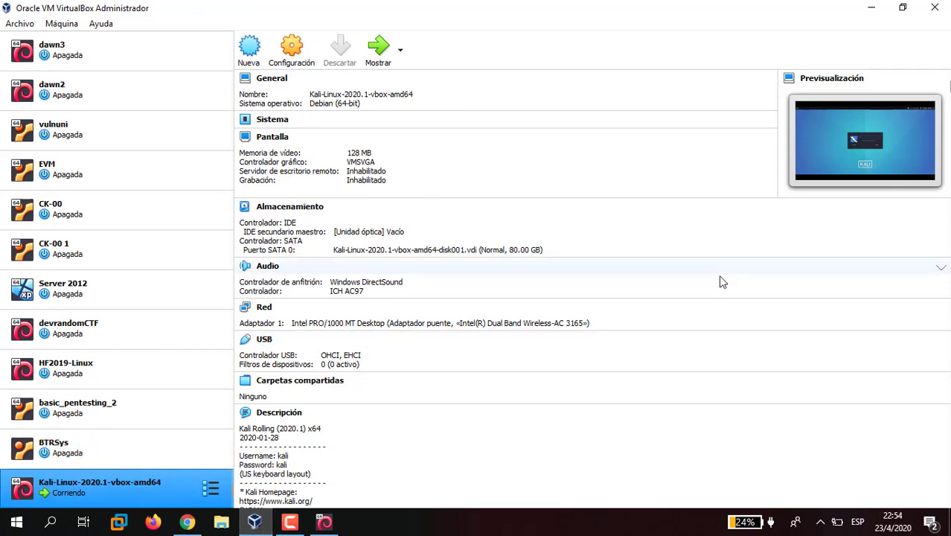
scroll(579, 332, "down", 3)
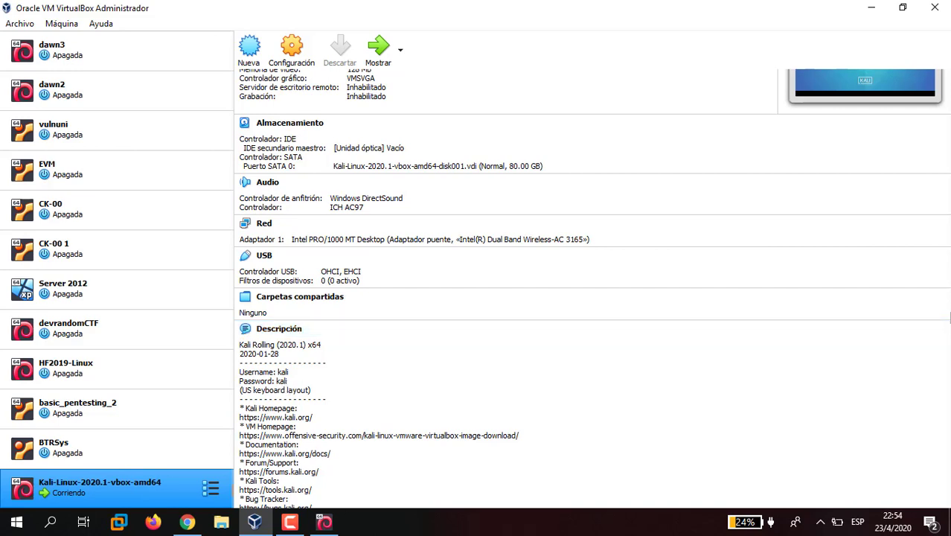
left_click(326, 523)
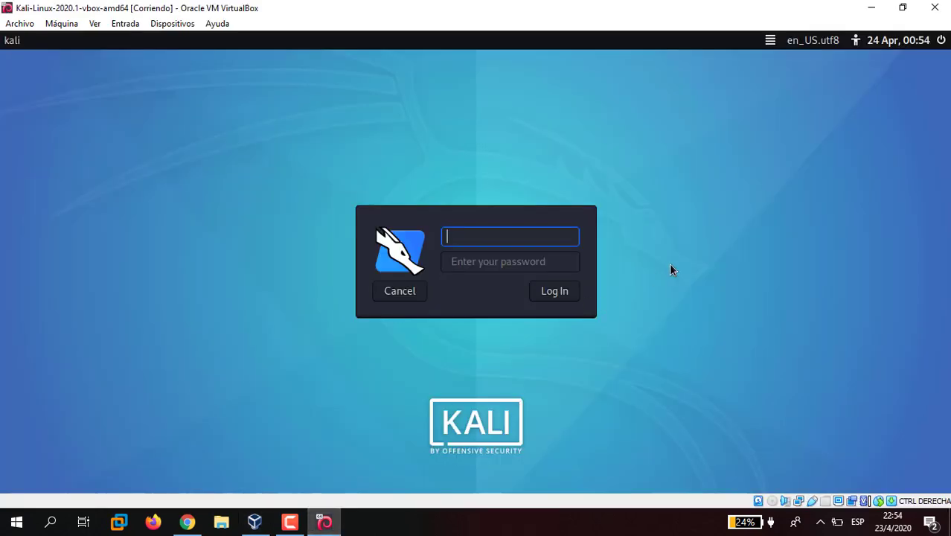
Show the virtual machine in full screen and log in with the default username and account password.
key("ctrl+f")
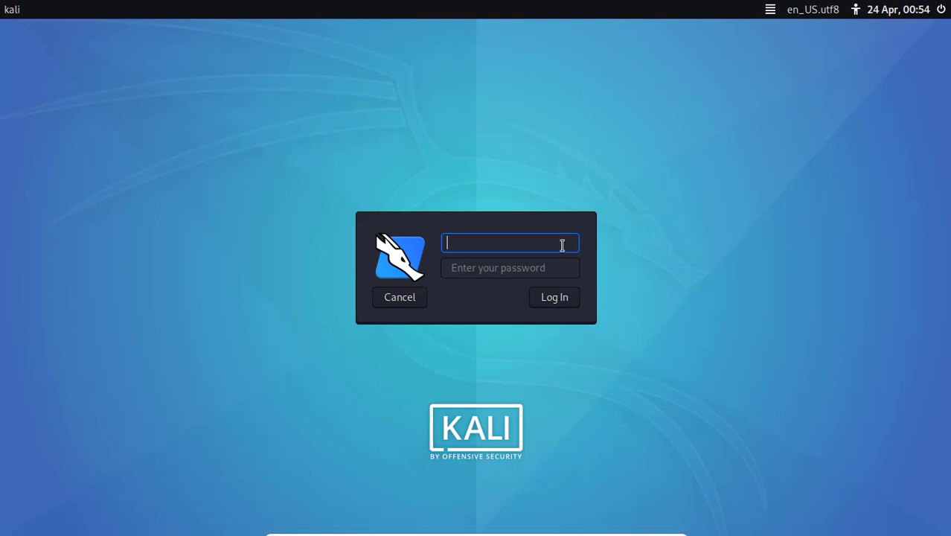
type("kali")
key("Tab")
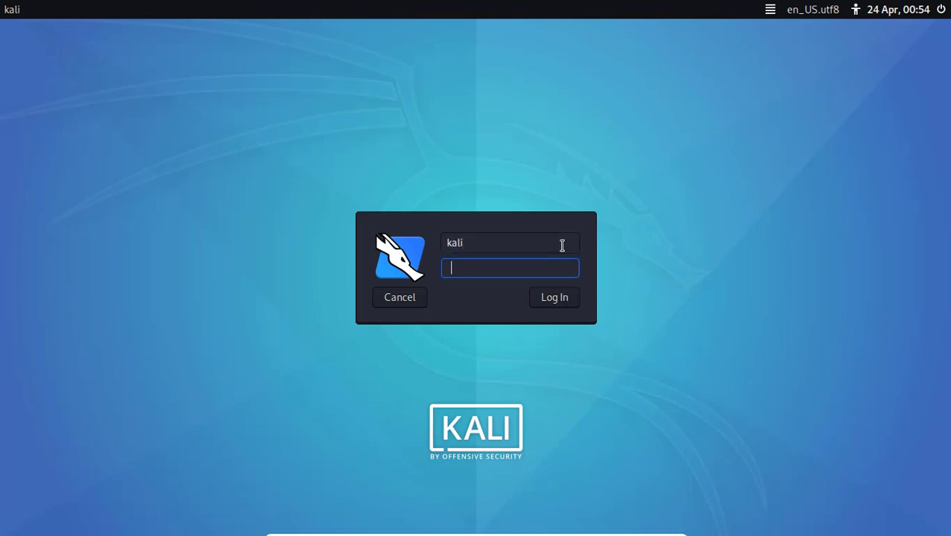
type("kali")
key("Return")
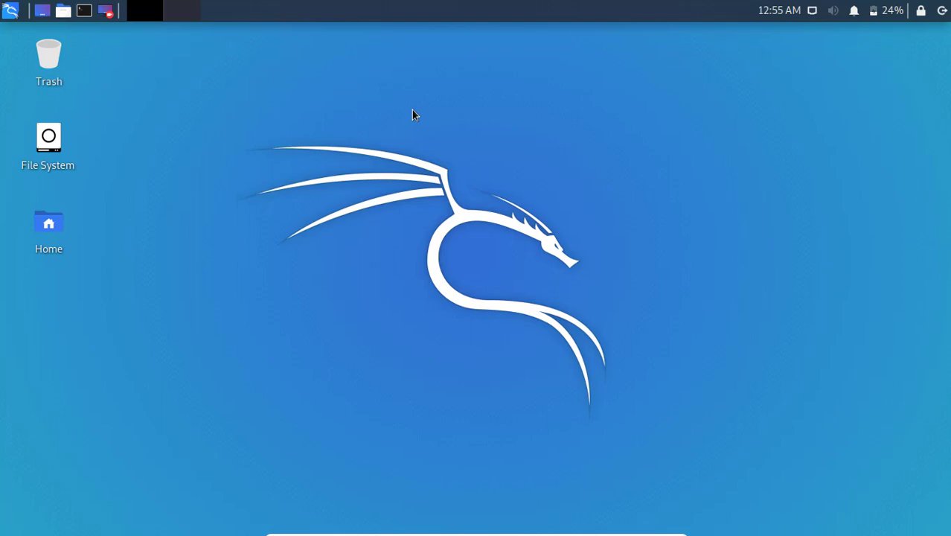
Open a terminal and run sudo apt-get update up to the password request.
key("ctrl+alt+t")
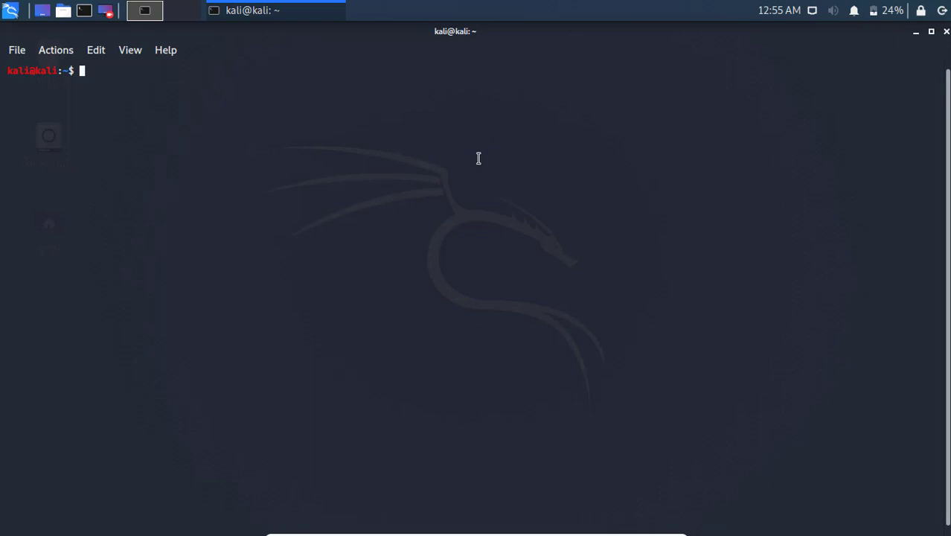
type("sudo apt-get update")
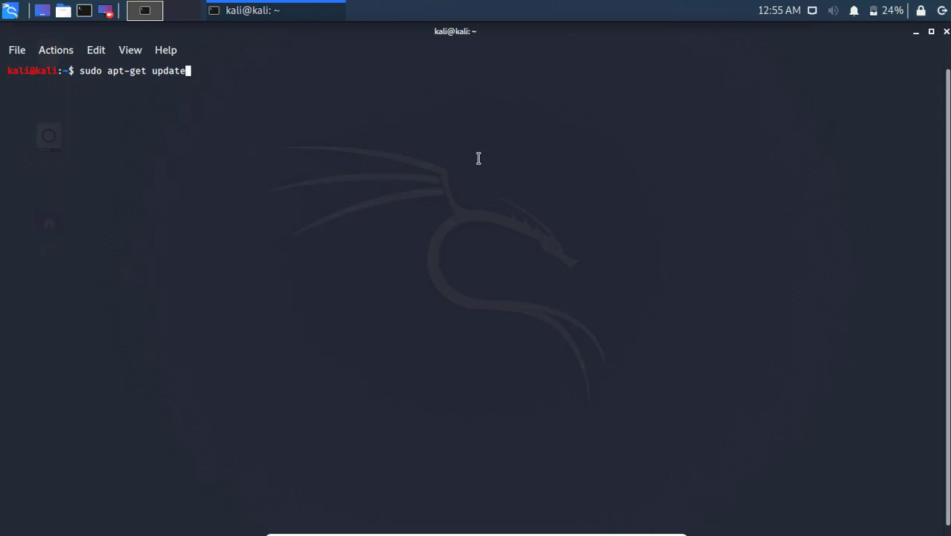
key("Return")
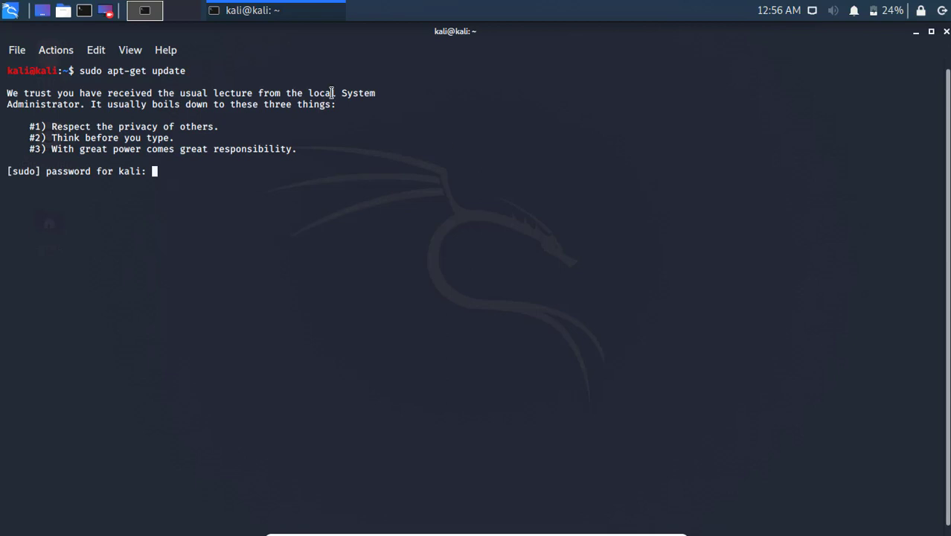
Split the terminal vertically and run whoami in the new pane.
right_click(265, 151)
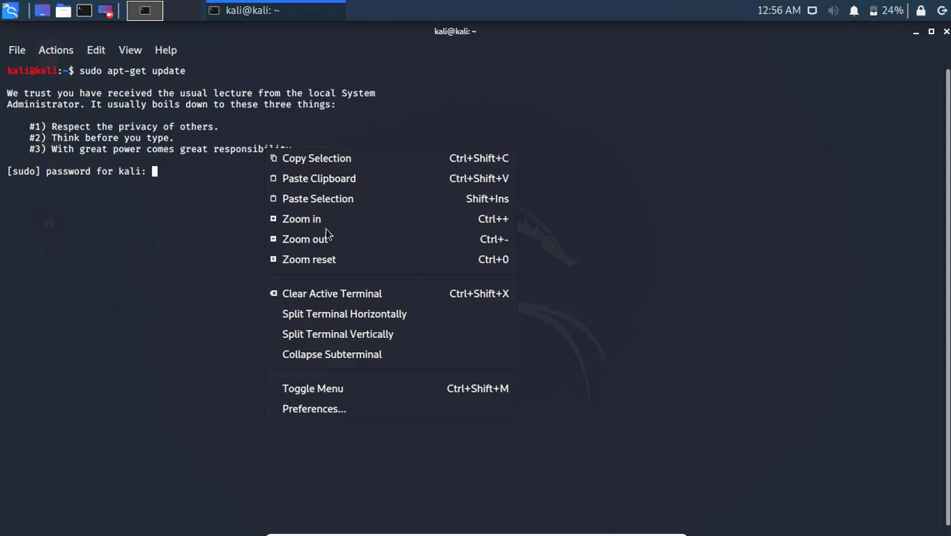
left_click(363, 334)
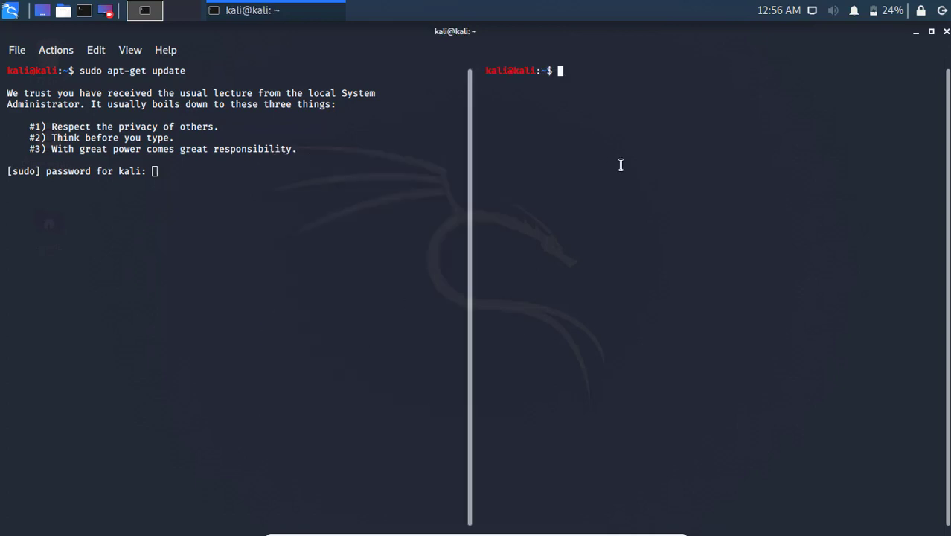
type("whoami")
key("Return")
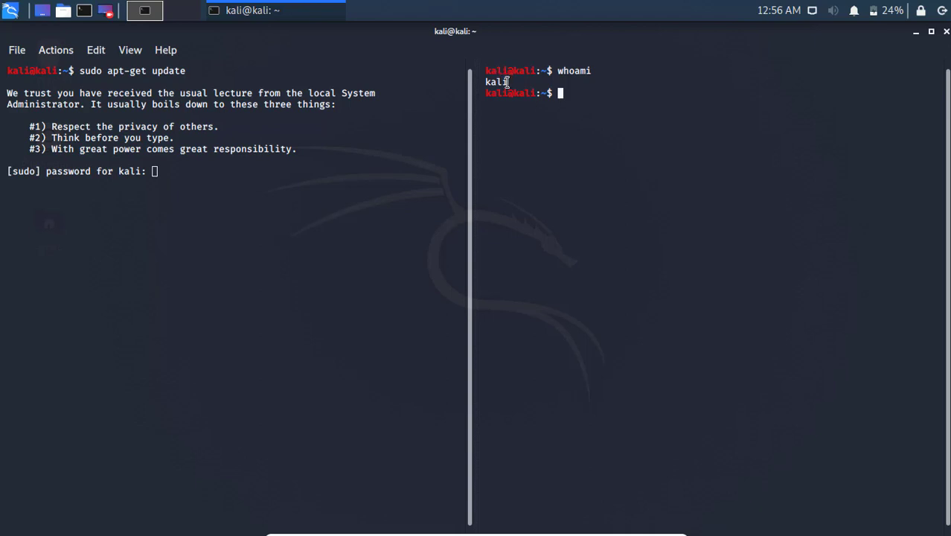
Highlight the whoami output and try apt-get update without sudo in the second pane.
left_click_drag(508, 82, 484, 82)
left_click(569, 95)
type("apt-get update")
key("Return")
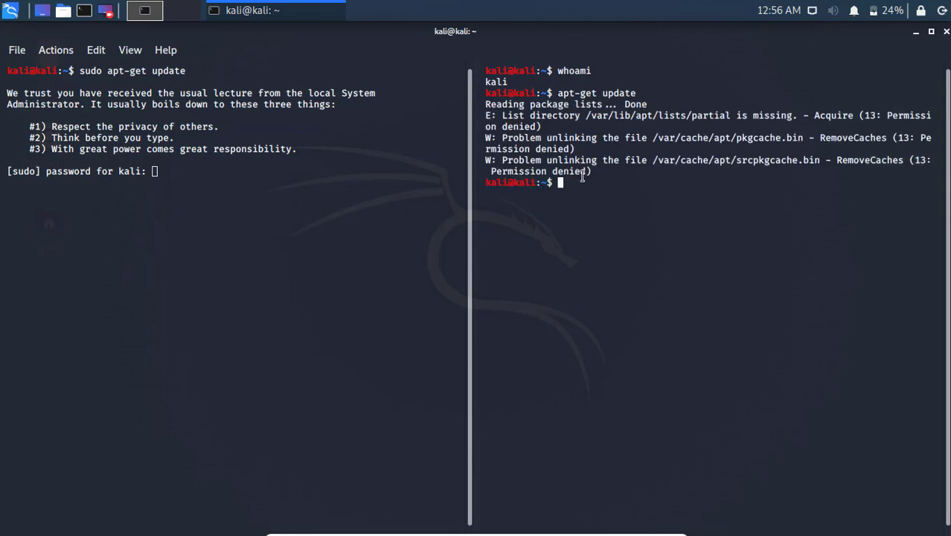
Highlight the error reasons from the update without sudo, and the word sudo in the first pane's command.
left_click_drag(588, 172, 491, 171)
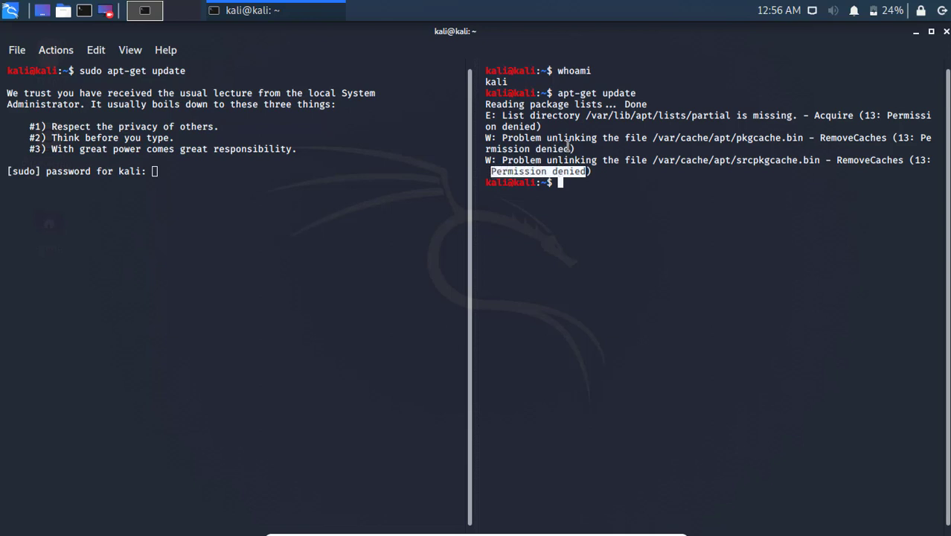
left_click_drag(571, 149, 916, 142)
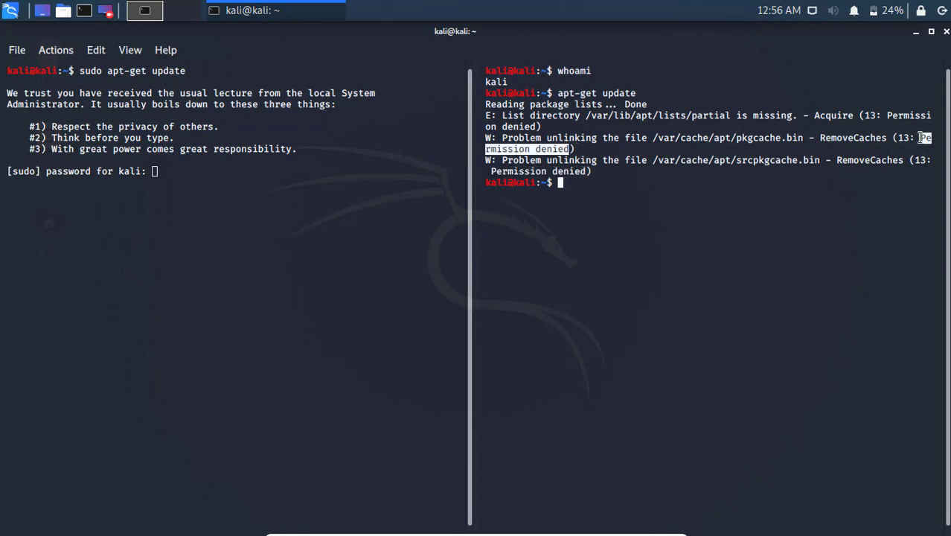
left_click(626, 220)
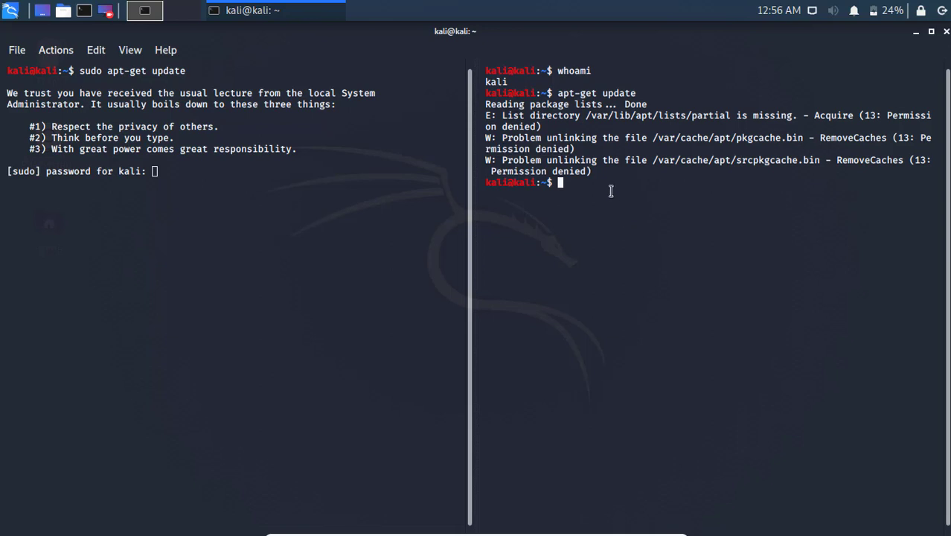
left_click(185, 175)
left_click_drag(103, 71, 79, 71)
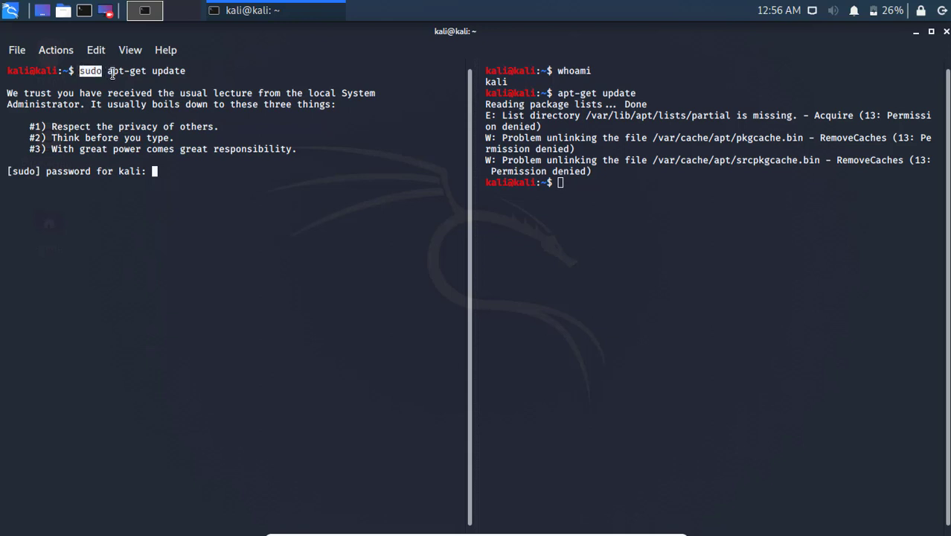